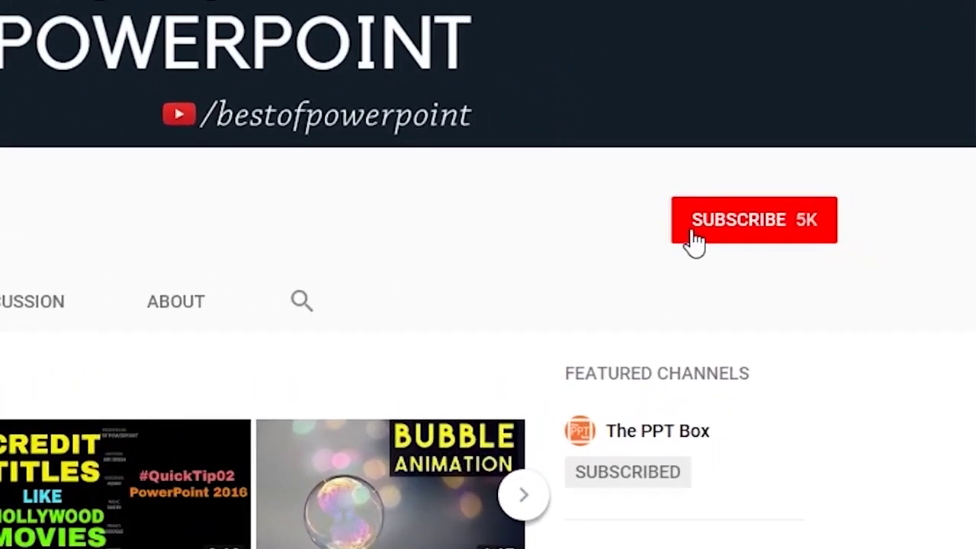
- Subscribe to Best of PowerPoint with notifications on, refresh the desktop, and launch PowerPoint
{"action": "left_click", "coordinate": [802, 252]}
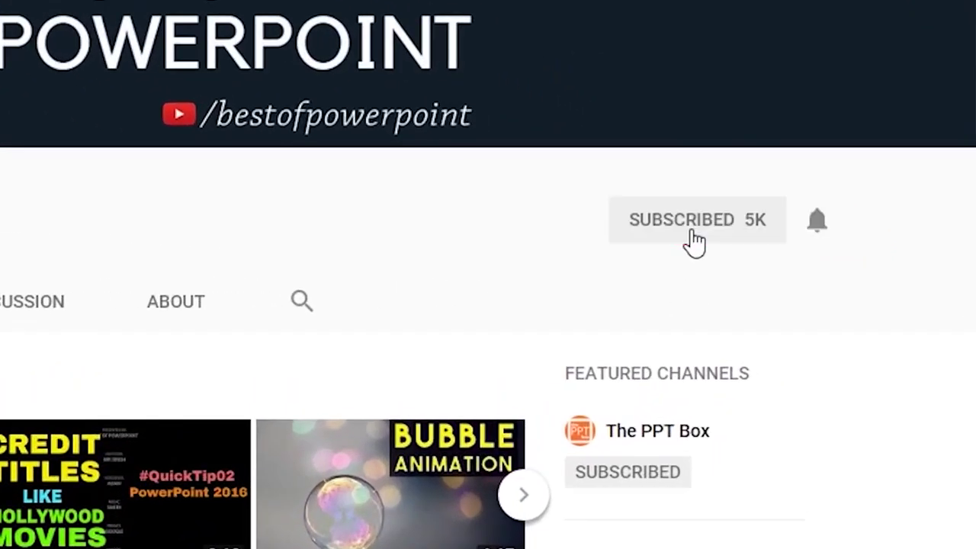
{"action": "left_click", "coordinate": [814, 227]}
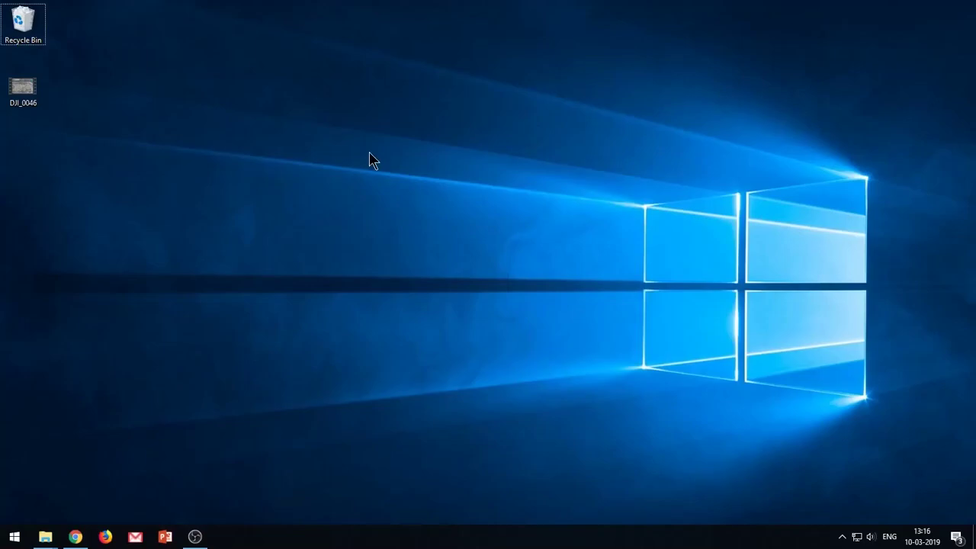
{"action": "right_click", "coordinate": [370, 152]}
{"action": "left_click", "coordinate": [398, 190]}
{"action": "left_click", "coordinate": [165, 536]}
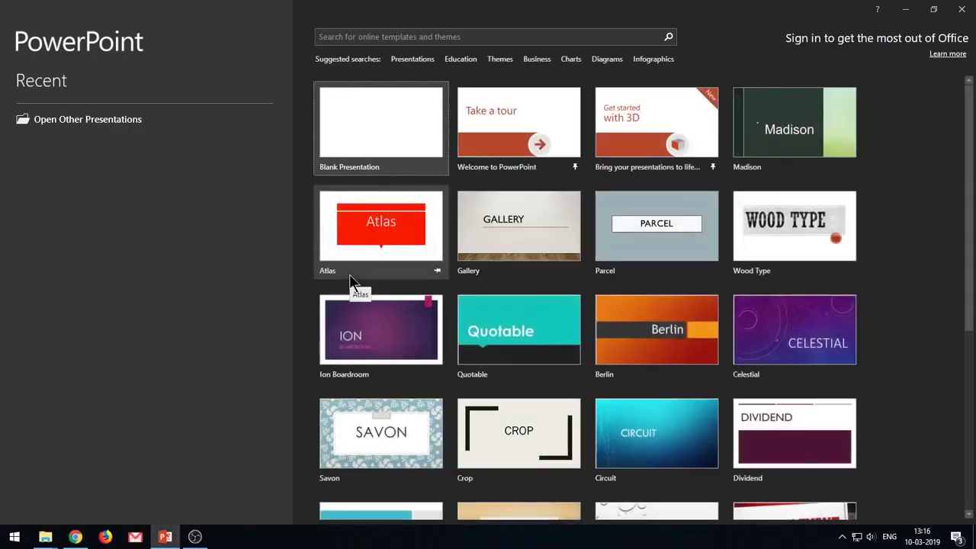
- Create a new blank presentation, Presentation1, with one empty title slide
{"action": "left_click", "coordinate": [377, 124]}
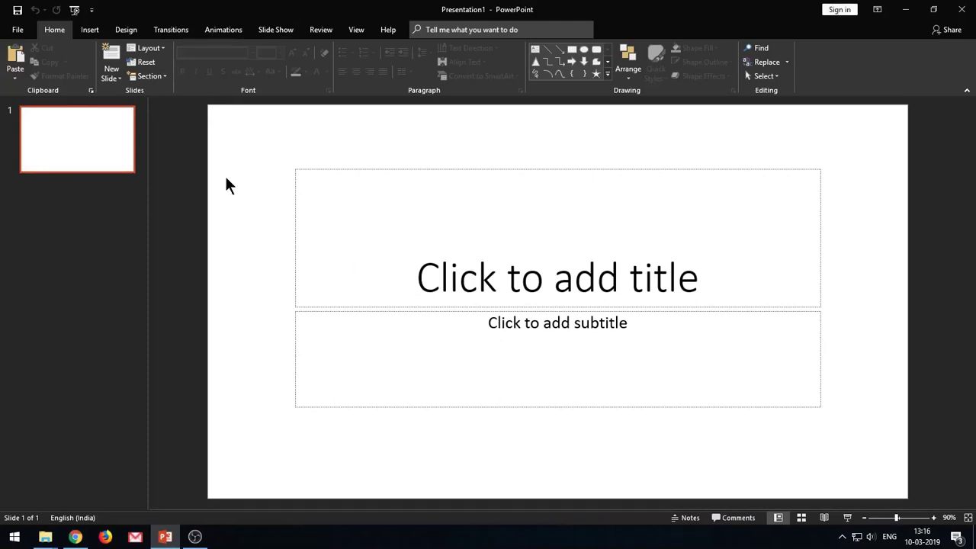
- Insert the DJI_0046 drone video from the Desktop onto the slide
{"action": "left_click", "coordinate": [92, 32]}
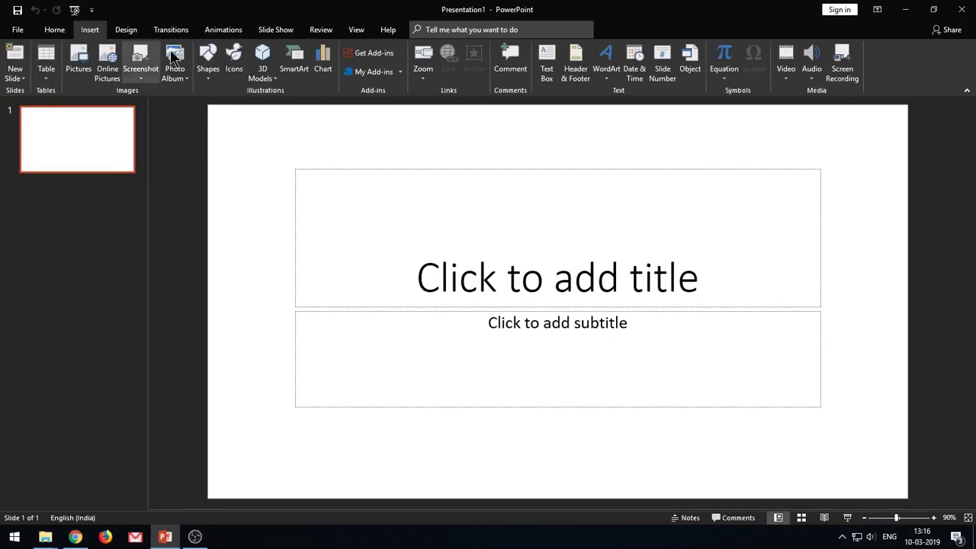
{"action": "left_click", "coordinate": [789, 79]}
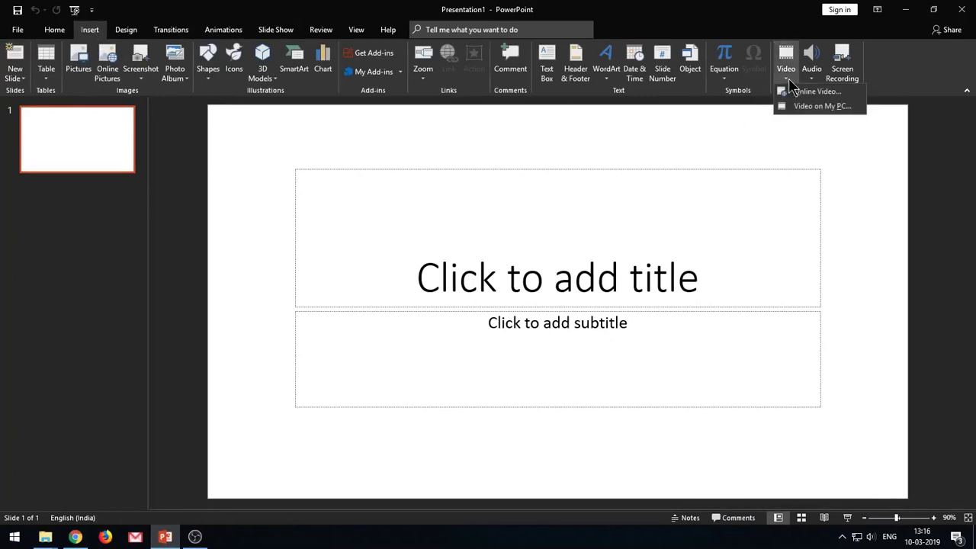
{"action": "left_click", "coordinate": [808, 108]}
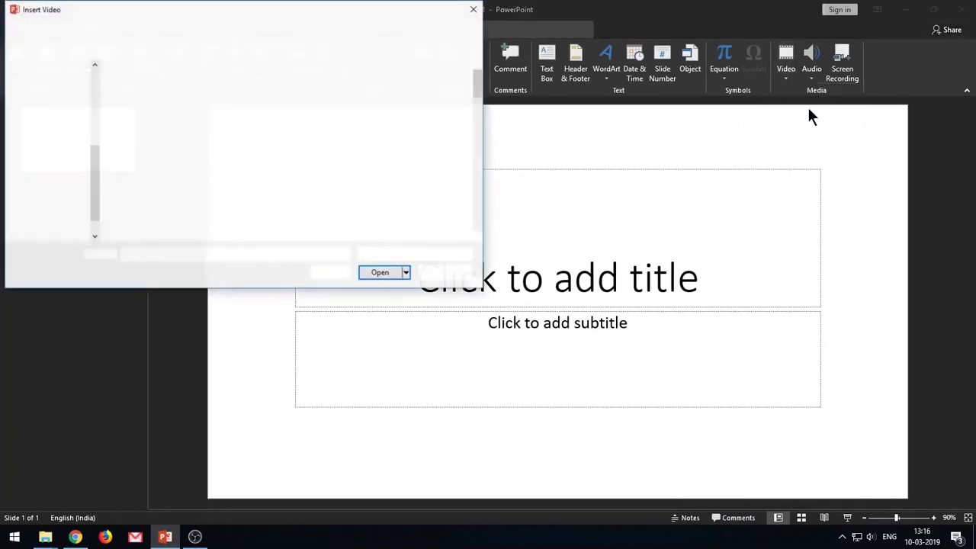
{"action": "left_click", "coordinate": [50, 100]}
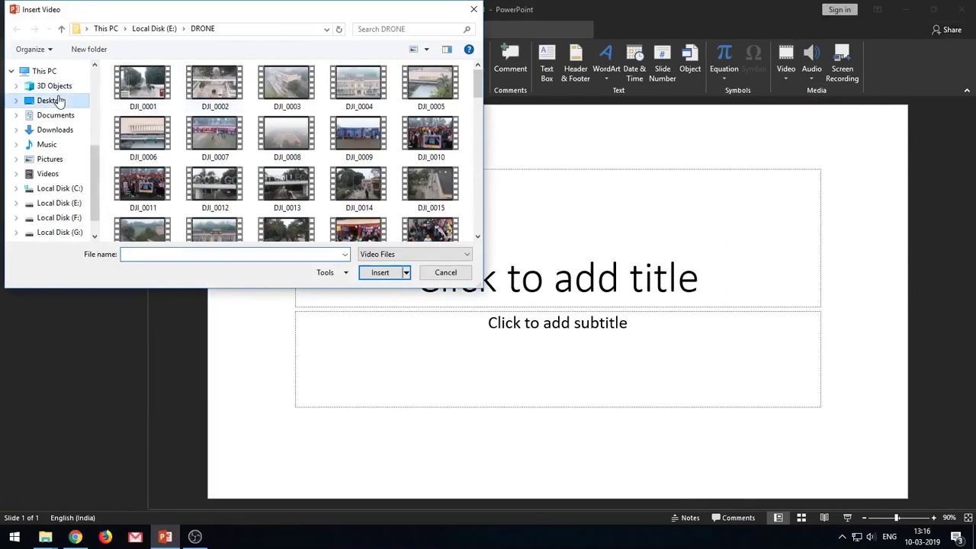
{"action": "left_click", "coordinate": [143, 88]}
{"action": "left_click", "coordinate": [385, 273]}
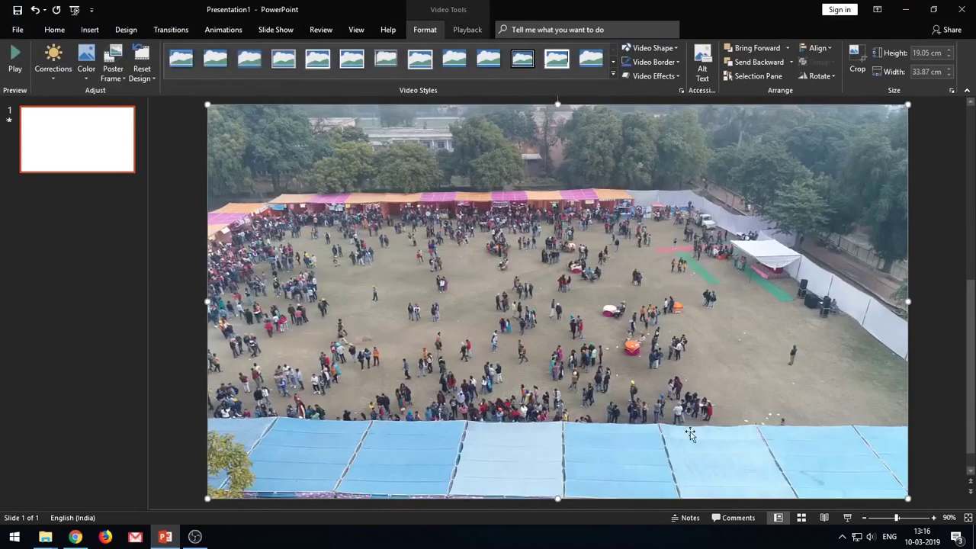
- Zoom out and shrink the video from its top-left and bottom-right corners
{"action": "left_click", "coordinate": [886, 519]}
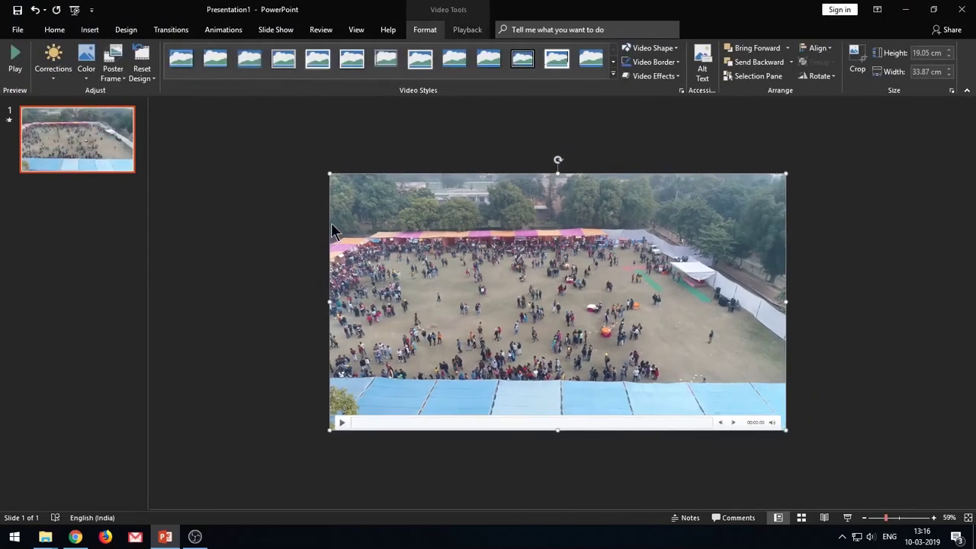
{"action": "mouse_move", "coordinate": [328, 172]}
{"action": "left_mouse_down"}
{"action": "mouse_move", "coordinate": [346, 193]}
{"action": "mouse_move", "coordinate": [328, 175]}
{"action": "left_mouse_up"}
{"action": "mouse_move", "coordinate": [784, 430]}
{"action": "left_mouse_down"}
{"action": "mouse_move", "coordinate": [719, 386]}
{"action": "mouse_move", "coordinate": [786, 429]}
{"action": "left_mouse_up"}
- Preview the video playing full screen in the slide show, skipping ahead to about 11 seconds
{"action": "left_click", "coordinate": [847, 518]}
{"action": "left_click", "coordinate": [173, 530]}
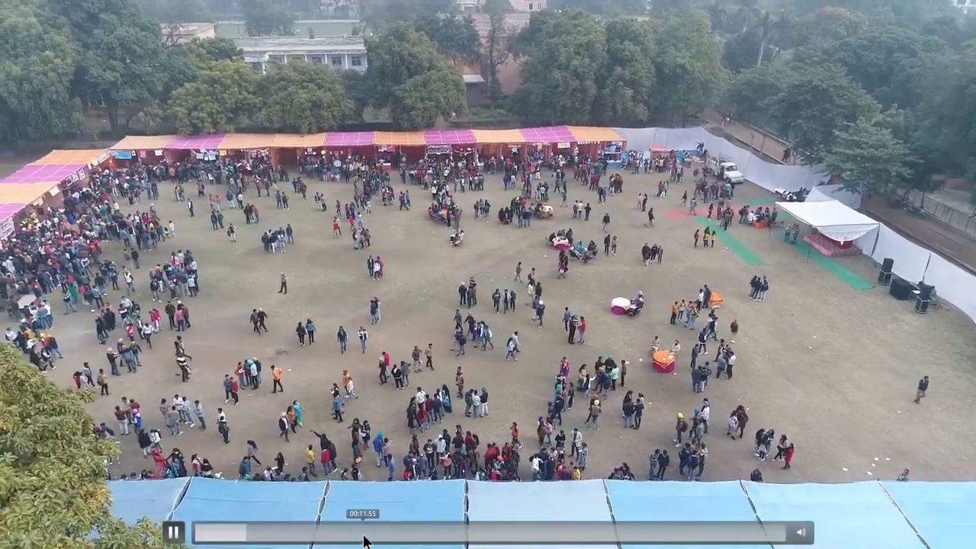
{"action": "left_click", "coordinate": [363, 540]}
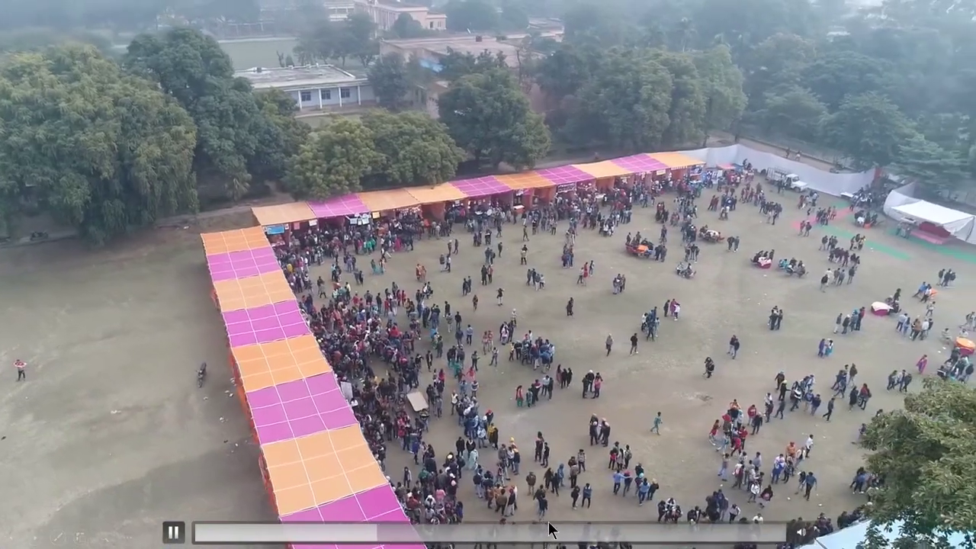
- Check that DJI_0046's Properties show a 389 MB size, then return to PowerPoint
{"action": "right_click", "coordinate": [27, 86]}
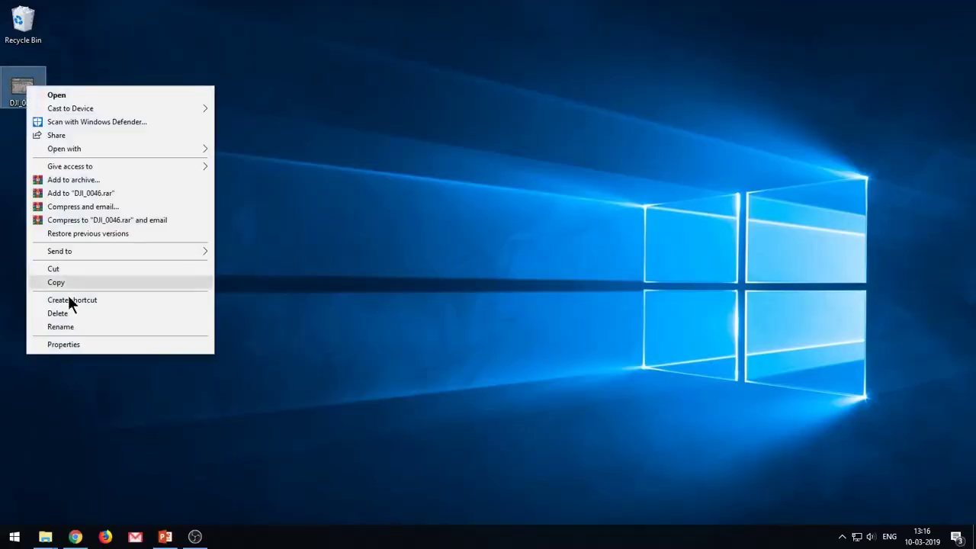
{"action": "left_click", "coordinate": [79, 345]}
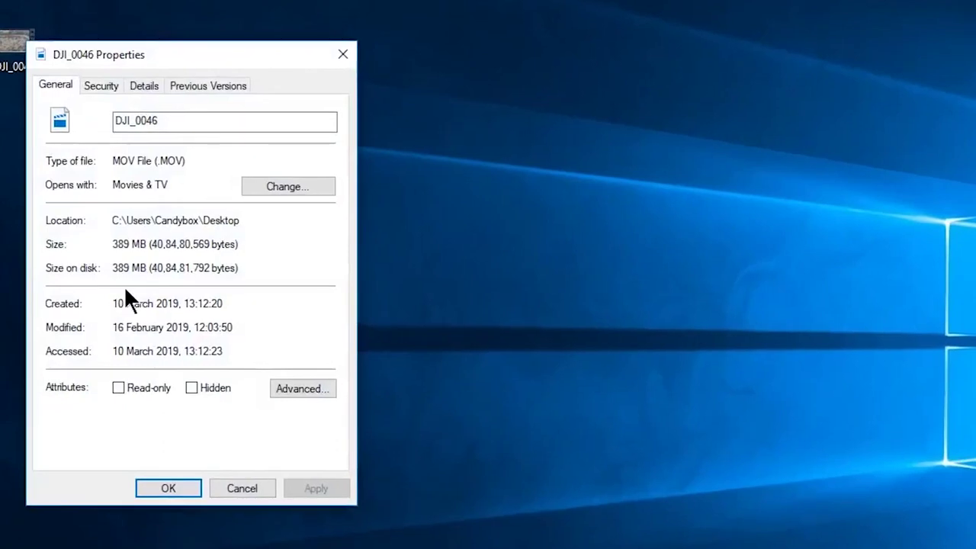
{"action": "left_click_drag", "start_coordinate": [113, 243], "coordinate": [153, 245]}
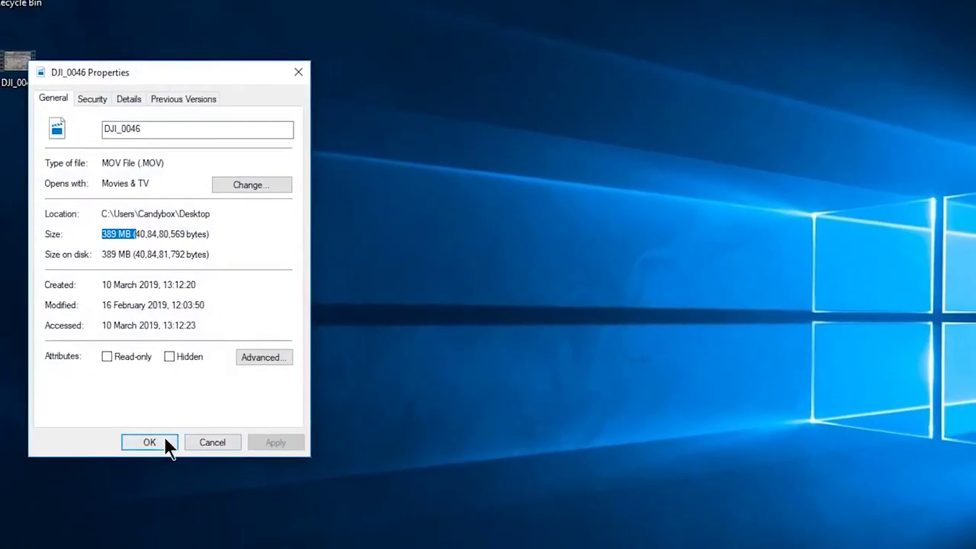
{"action": "left_click", "coordinate": [149, 443]}
{"action": "left_click", "coordinate": [165, 536]}
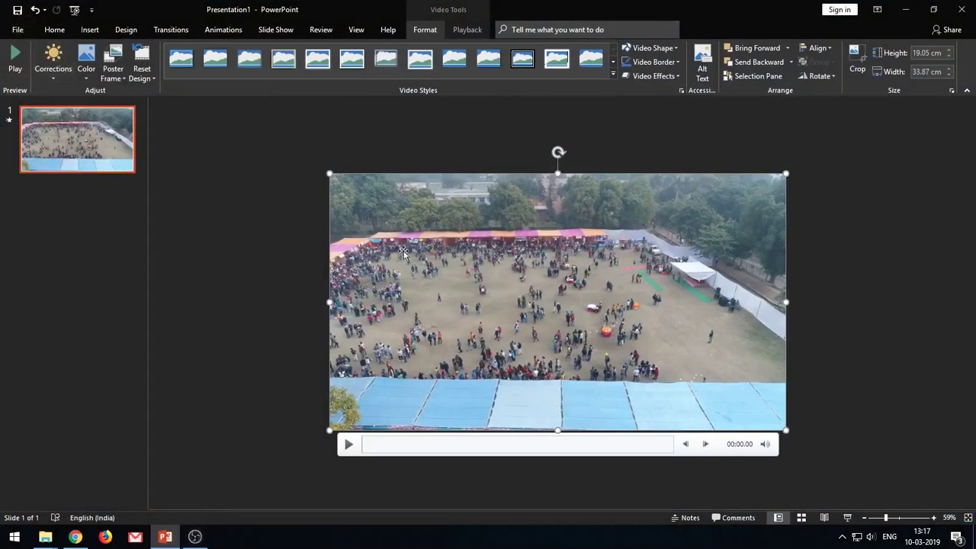
- Compress the presentation's media to Full HD (1080p), saving 355.4 MB, down to 34 MB total
{"action": "left_click", "coordinate": [20, 29]}
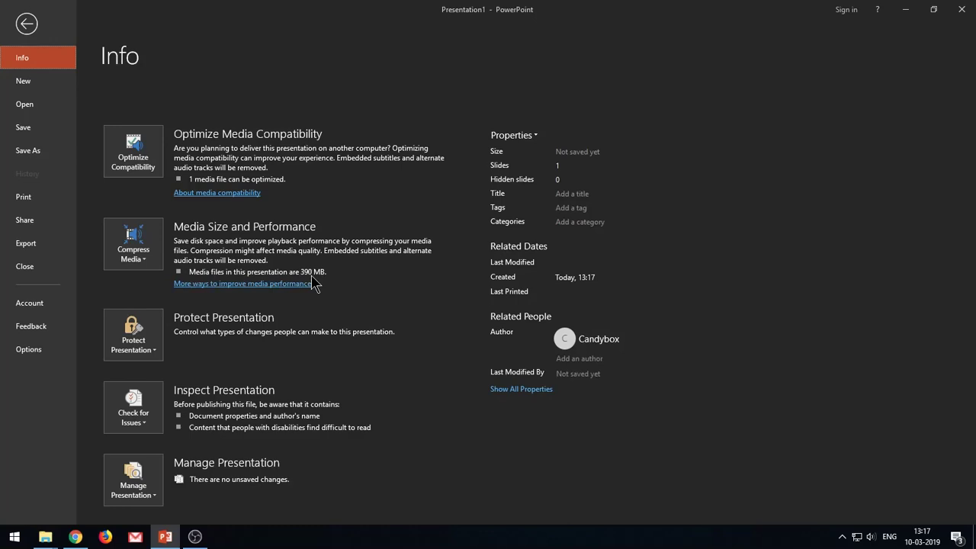
{"action": "left_click", "coordinate": [152, 266]}
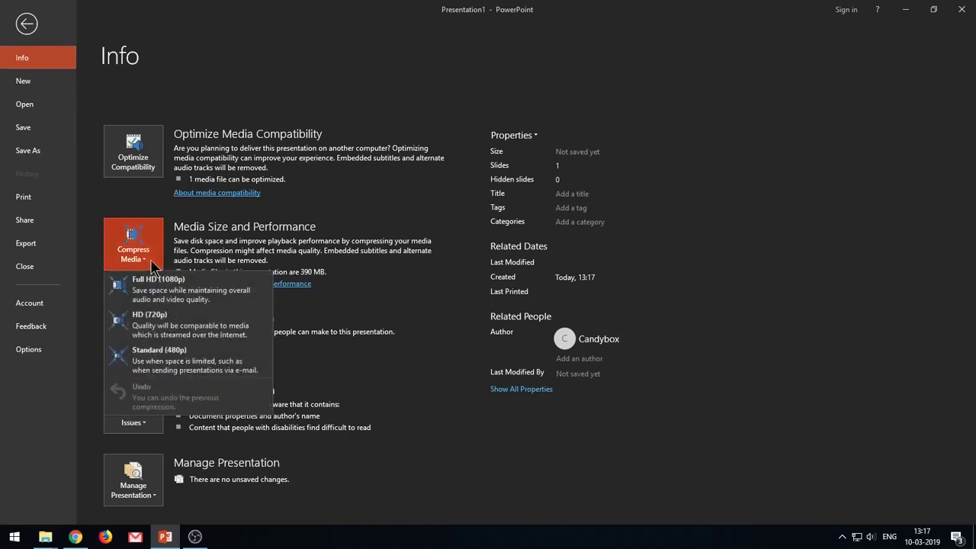
{"action": "left_click", "coordinate": [235, 298]}
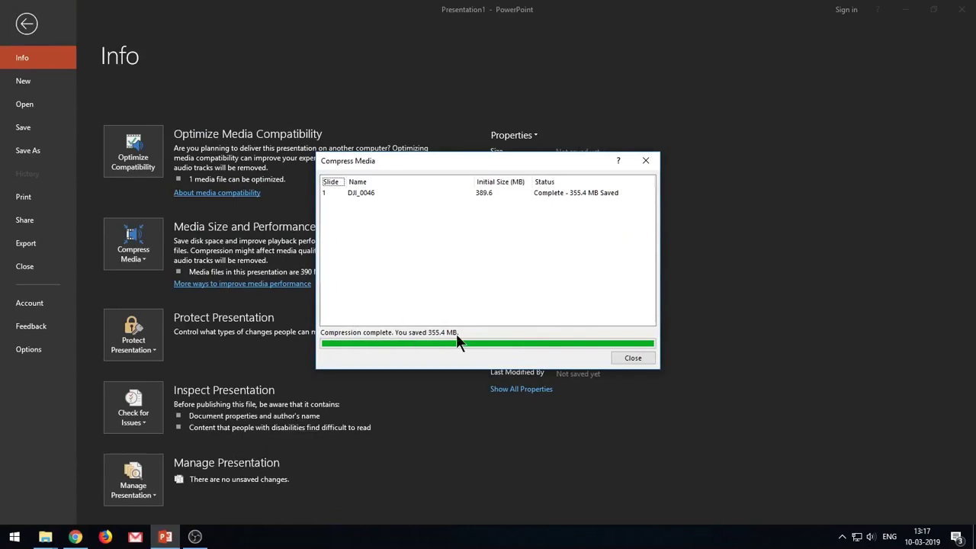
{"action": "left_click", "coordinate": [642, 359]}
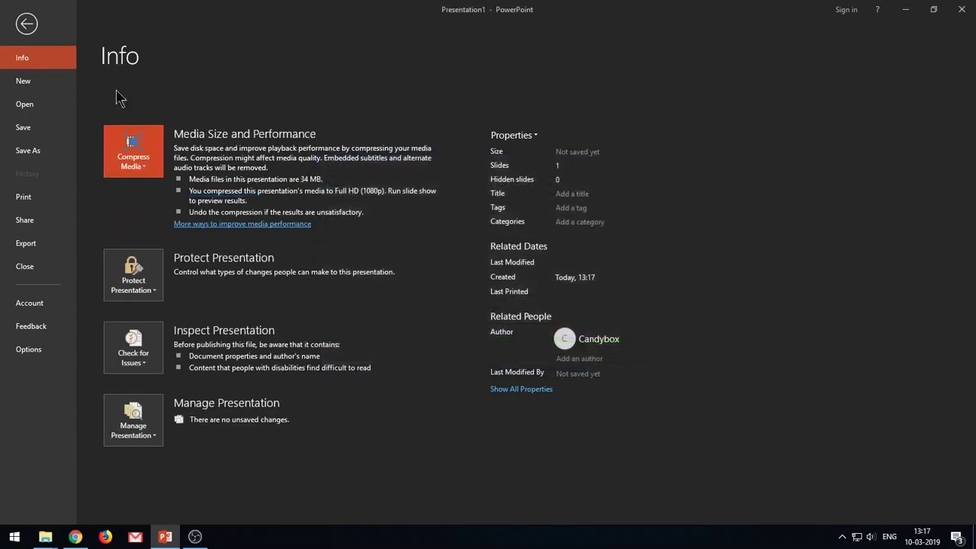
- Play the compressed video in the slide show to check its quality, then exit
{"action": "left_click", "coordinate": [27, 24]}
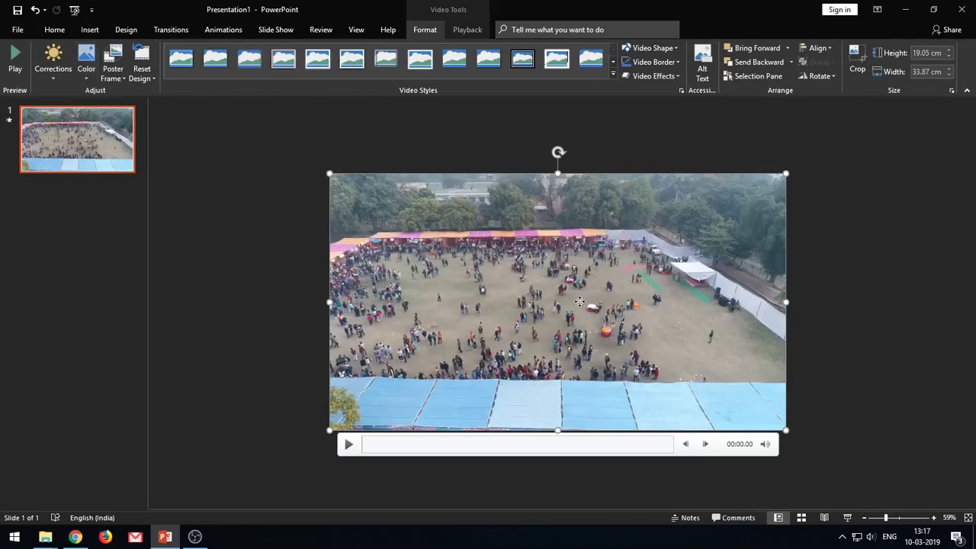
{"action": "left_click", "coordinate": [847, 518]}
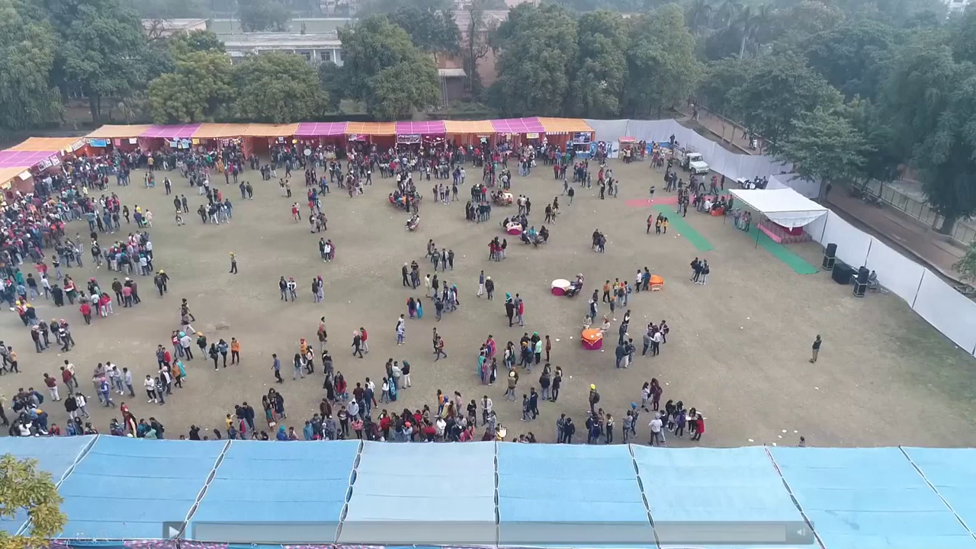
{"action": "left_click", "coordinate": [173, 531]}
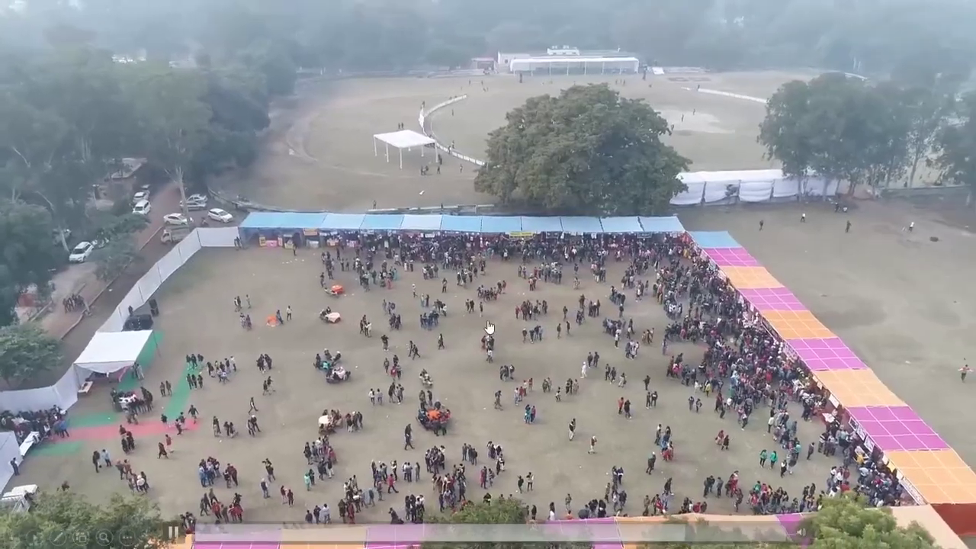
{"action": "key", "text": "Escape"}
- Export the compressed video to the Desktop as Media1 and bring up Media1's file options
{"action": "right_click", "coordinate": [502, 267]}
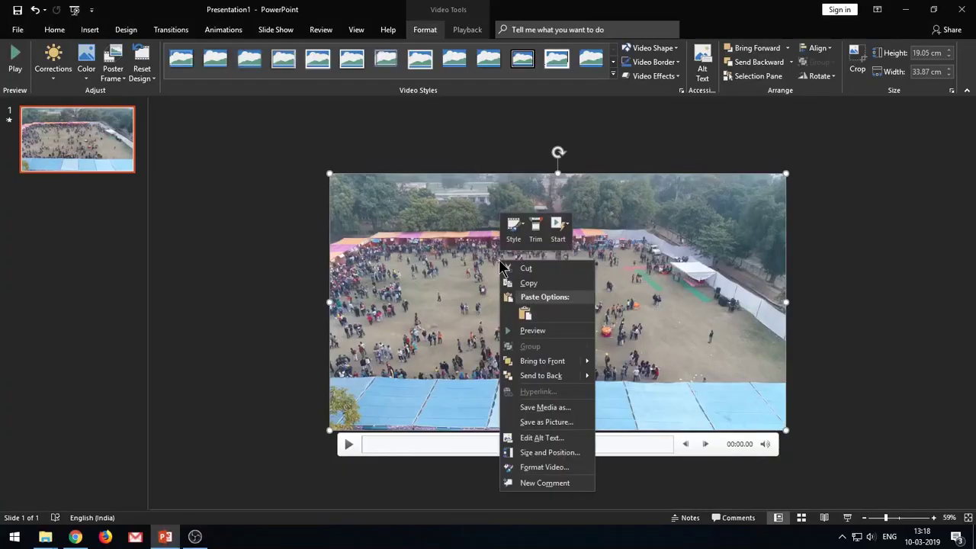
{"action": "left_click", "coordinate": [557, 412]}
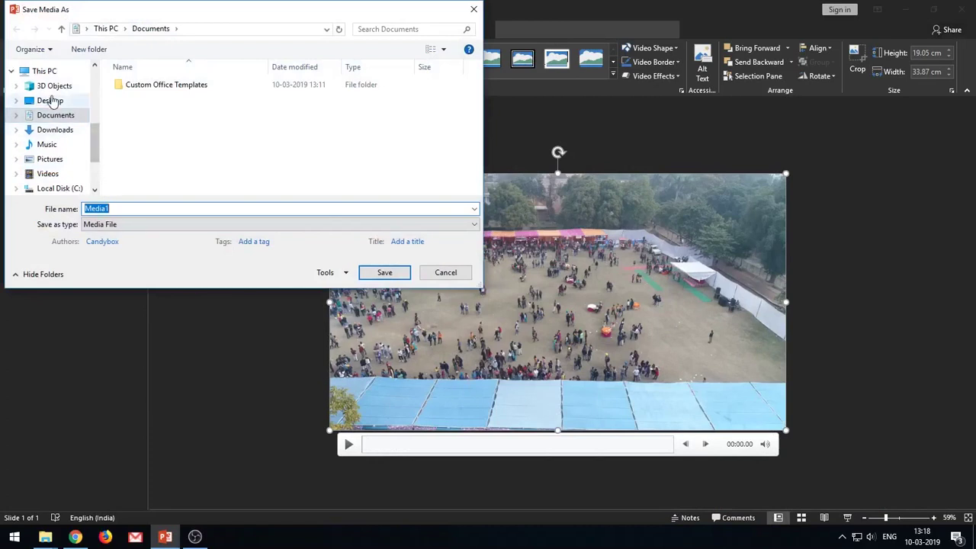
{"action": "left_click", "coordinate": [50, 101]}
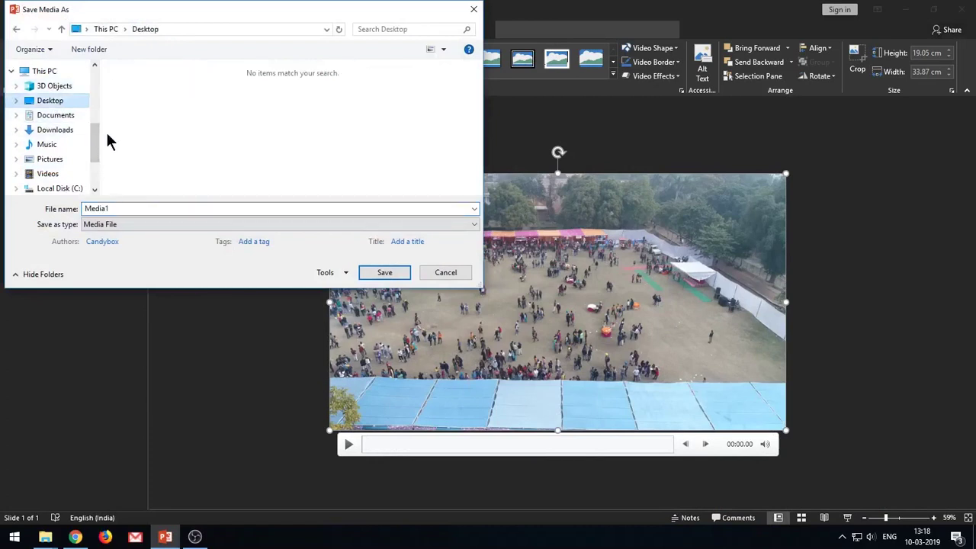
{"action": "left_click", "coordinate": [389, 278]}
{"action": "key", "text": "super+d"}
{"action": "right_click", "coordinate": [20, 154]}
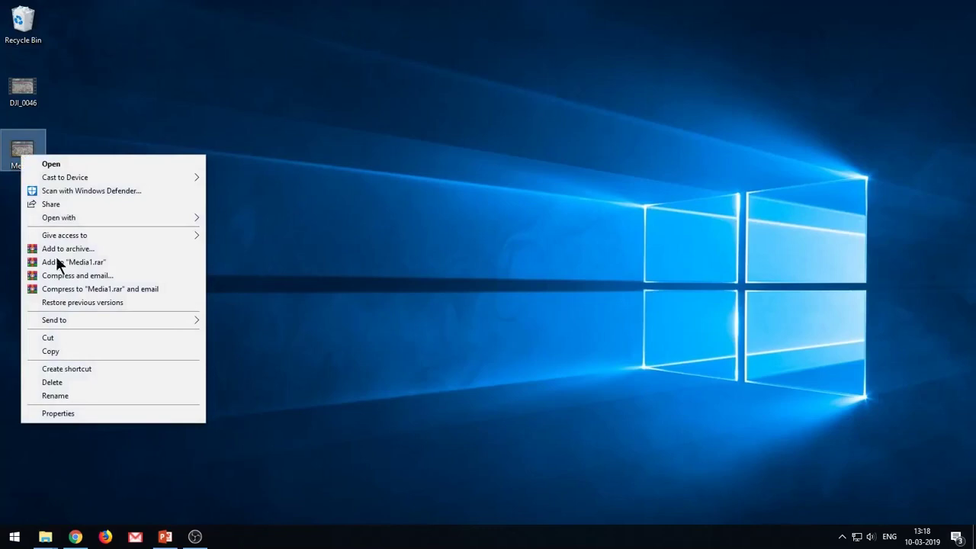
- Check that Media1's Properties show a 34.1 MB MP4, then return to PowerPoint
{"action": "left_click", "coordinate": [68, 413]}
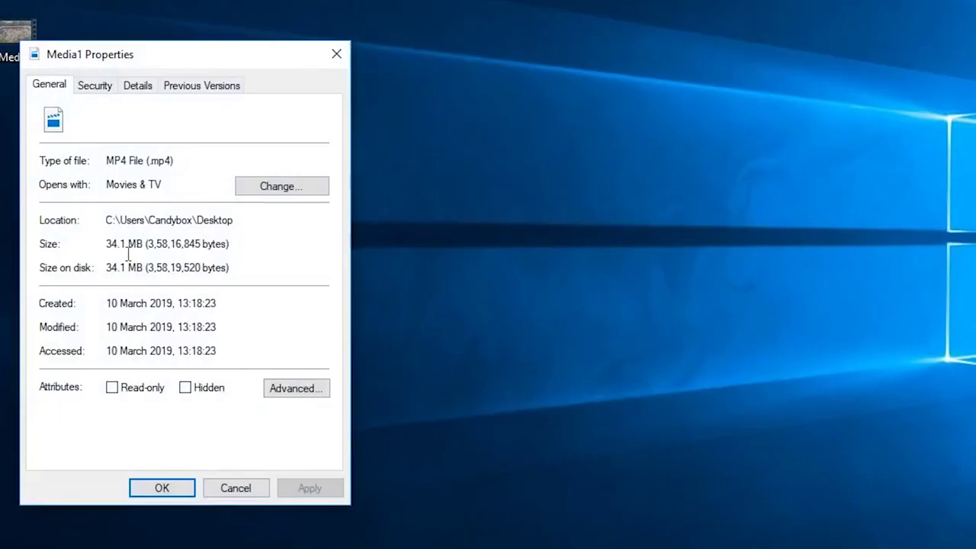
{"action": "left_click_drag", "start_coordinate": [108, 244], "coordinate": [144, 244]}
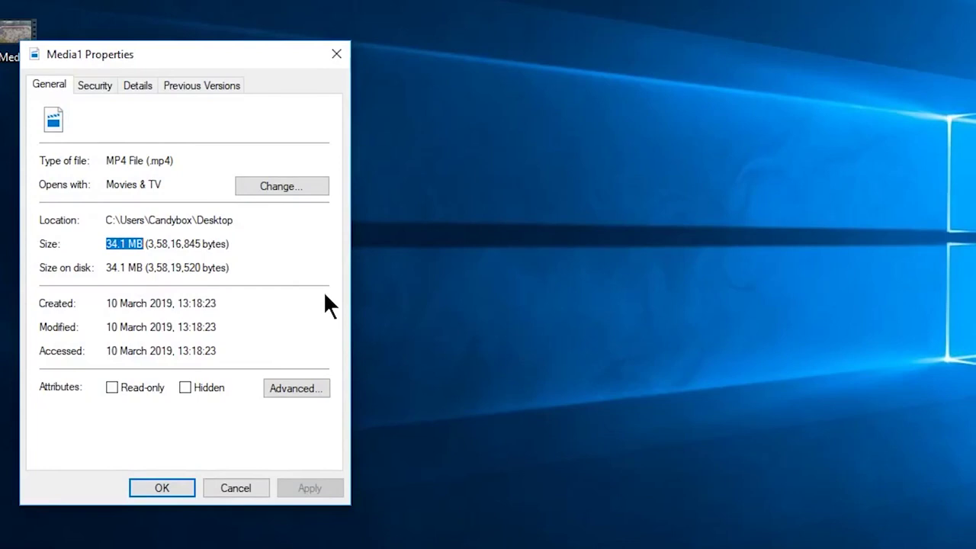
{"action": "left_click", "coordinate": [234, 493]}
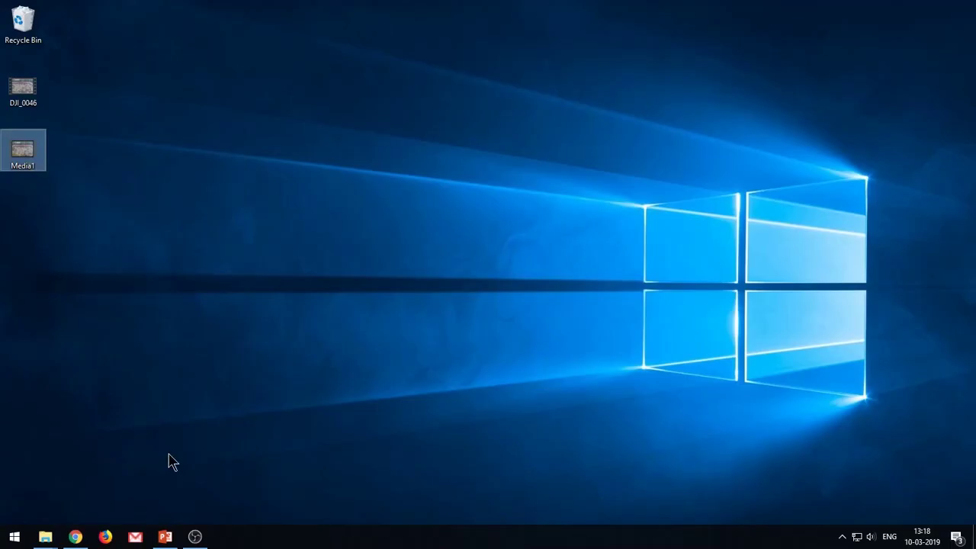
{"action": "left_click", "coordinate": [168, 539]}
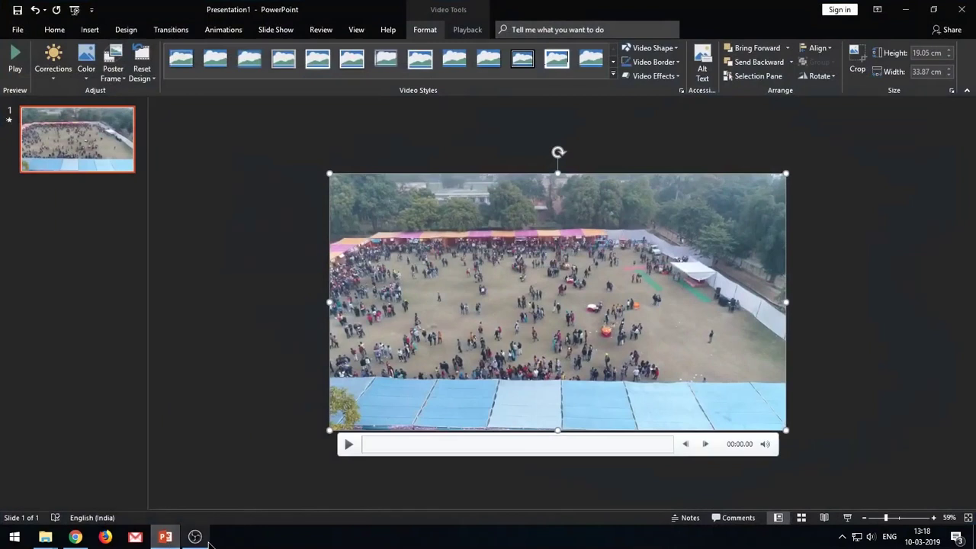